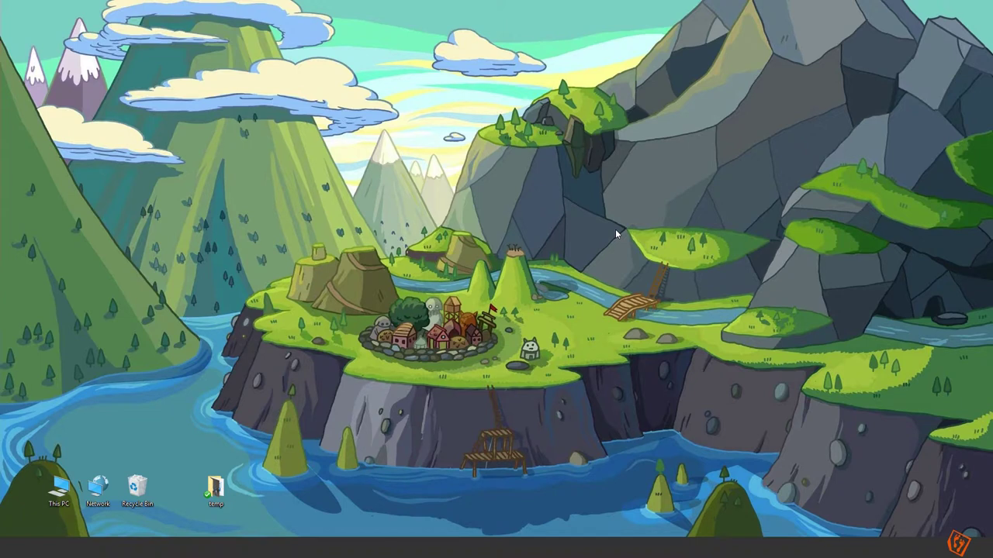
# Launch JoyToKey by searching 'joyto', then move its window slightly lower right.
pyautogui.press('super')
pyautogui.write('joyto')
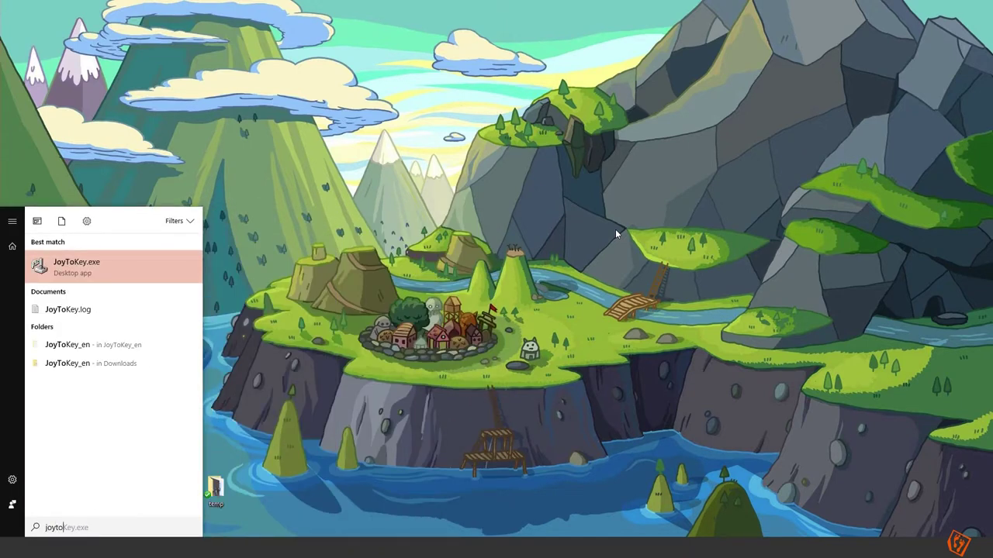
pyautogui.press('Return')
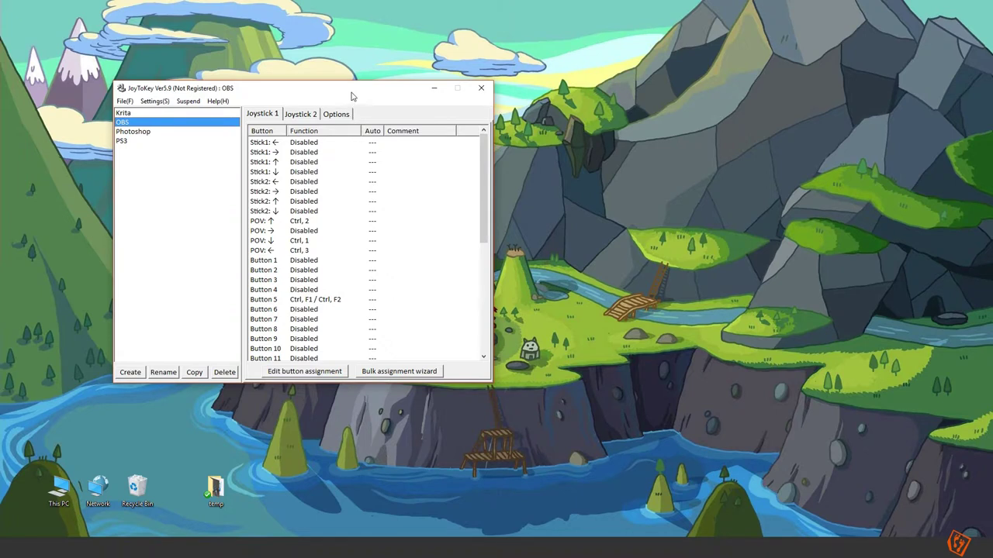
pyautogui.moveTo(351, 96); pyautogui.dragTo(379, 106)
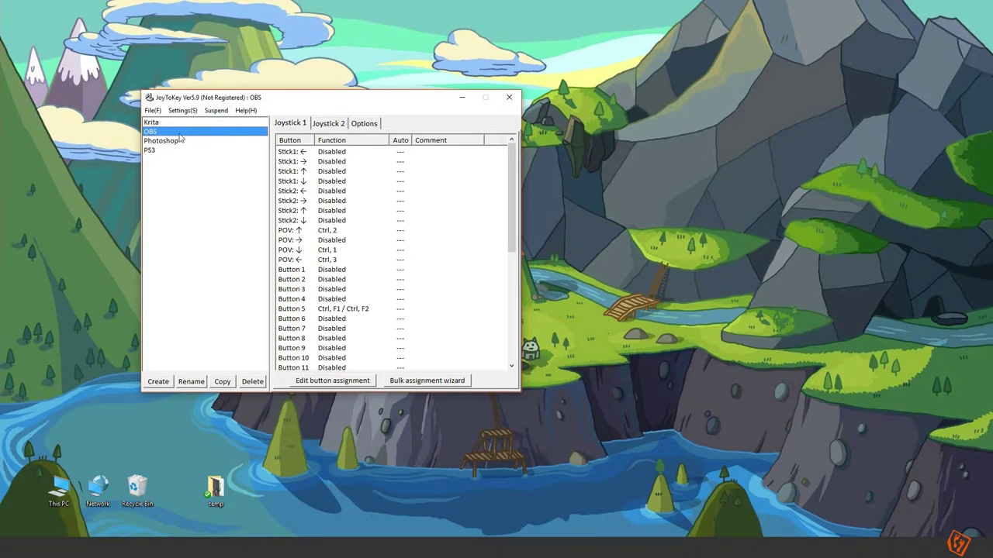
pyautogui.click(183, 110)
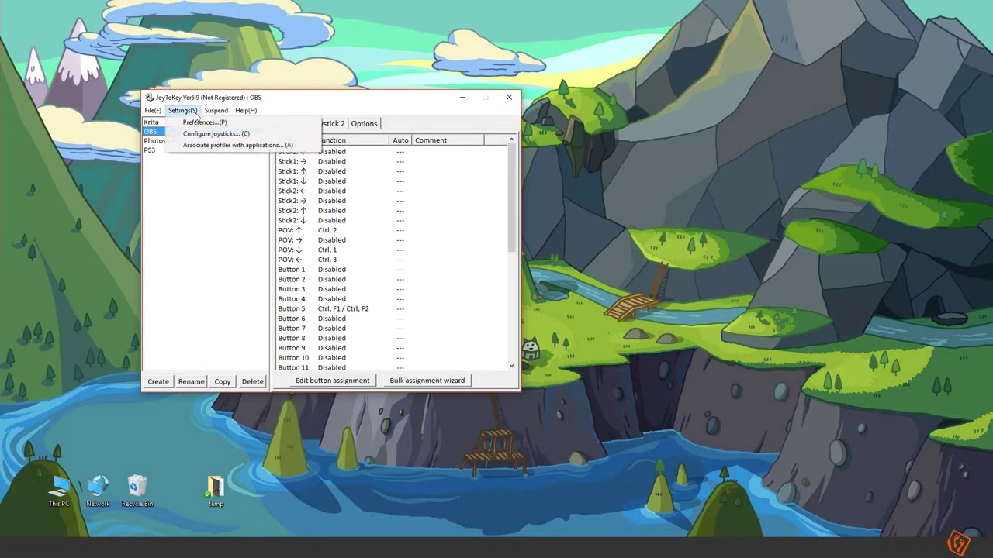
pyautogui.click(225, 147)
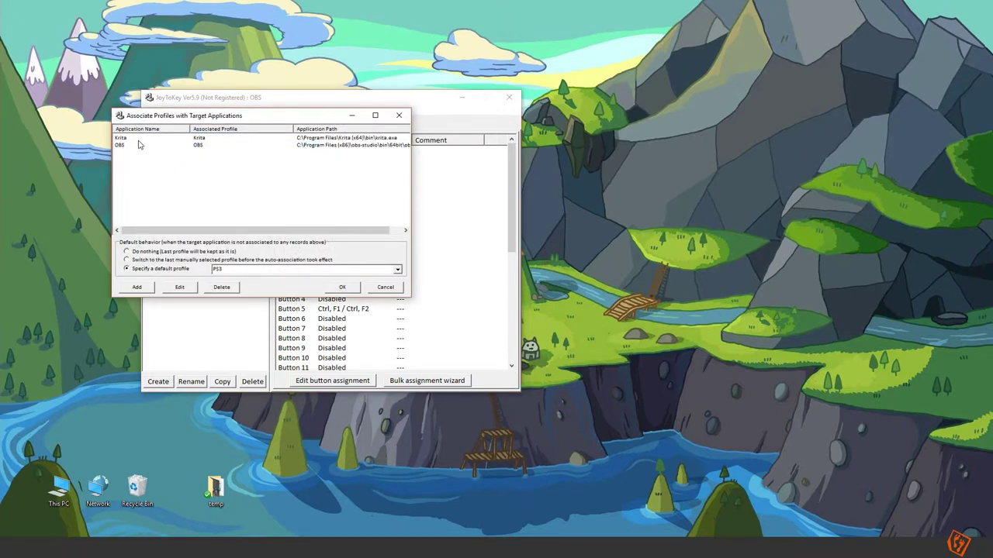
pyautogui.click(226, 139)
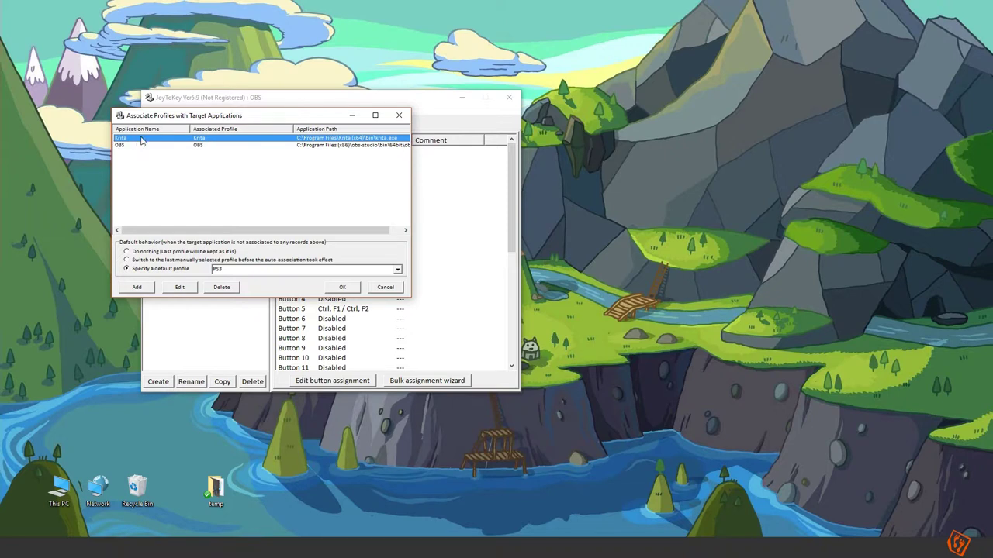
pyautogui.click(322, 286)
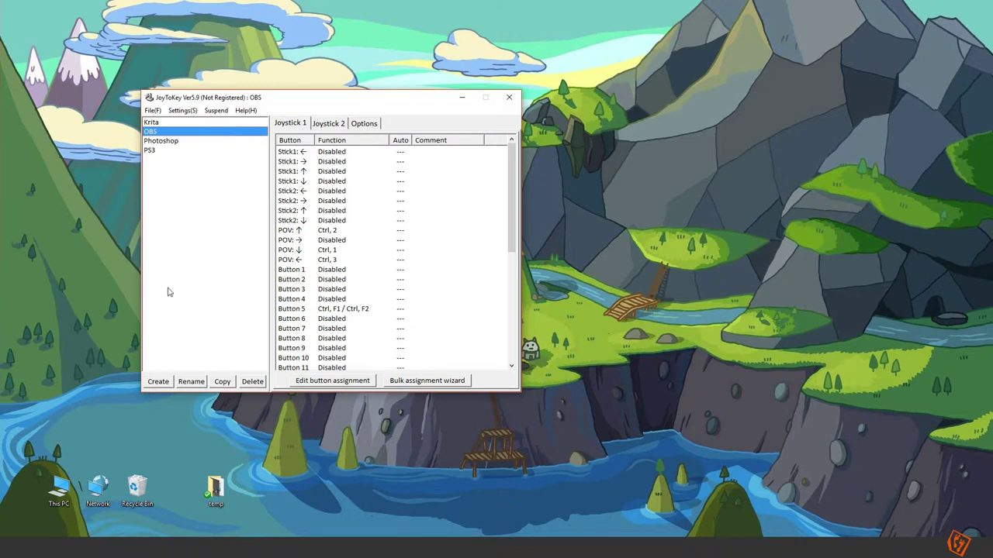
# Create a new JoyToKey profile named 'test'.
pyautogui.click(159, 381)
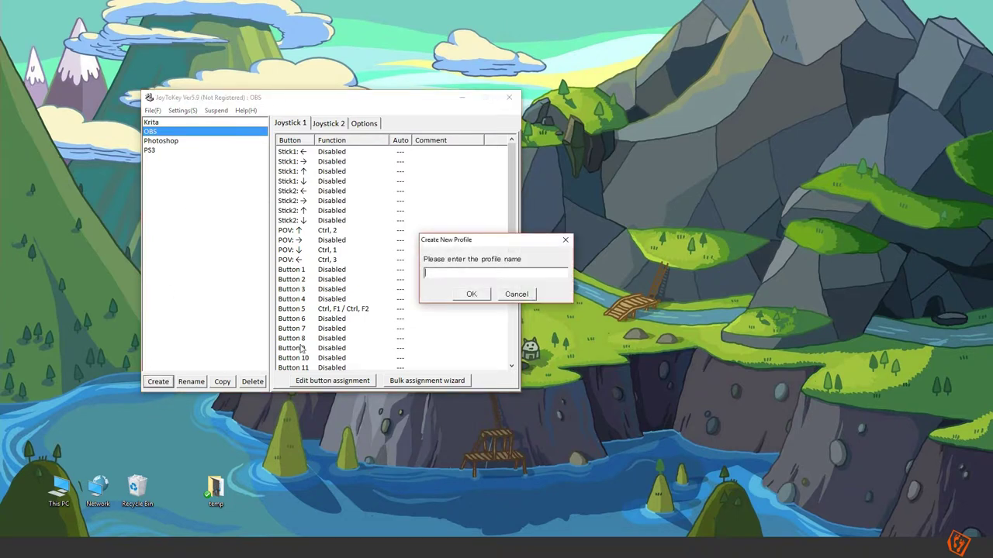
pyautogui.write('test')
pyautogui.press('Return')
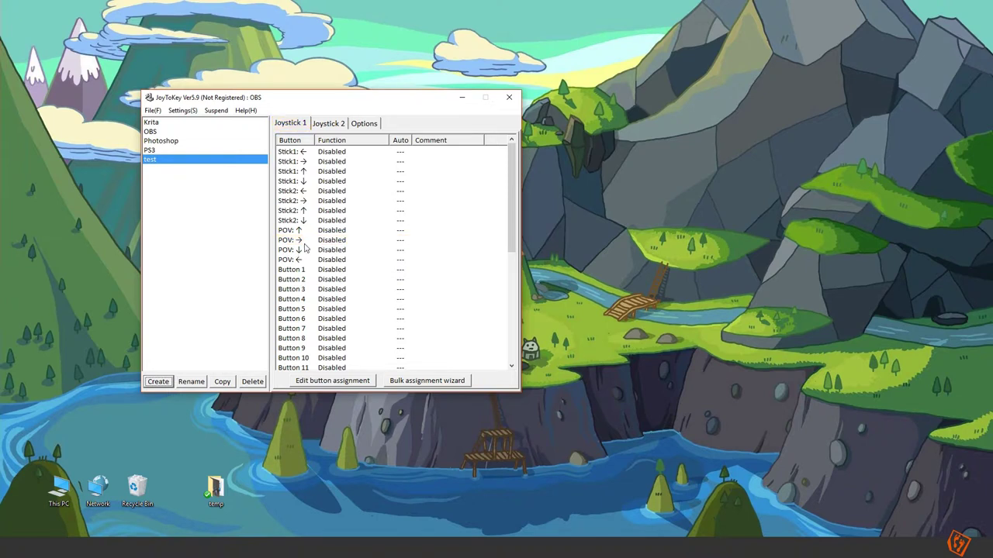
# Assign POV right a switch rotation: Shift+A in key set 1, B in key set 2.
pyautogui.doubleClick(344, 245)
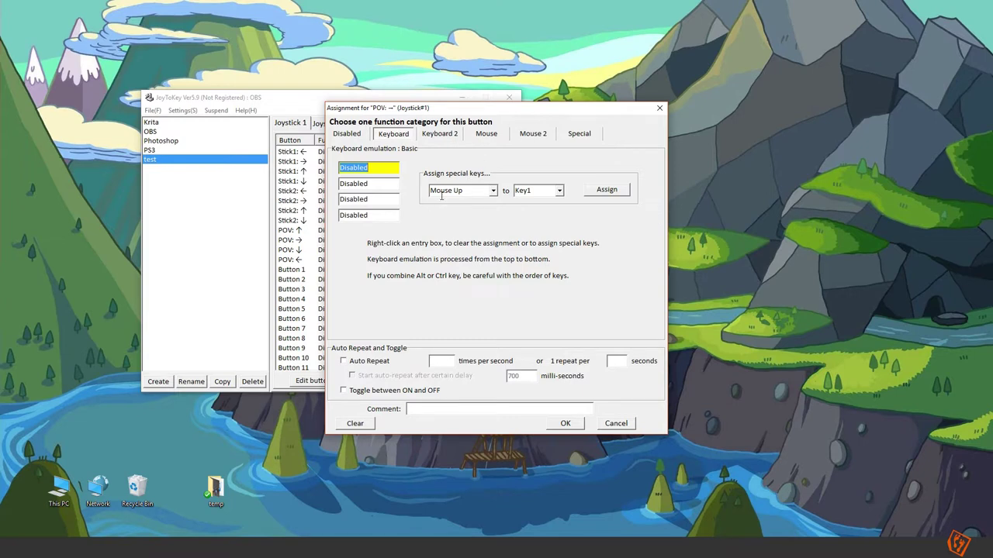
pyautogui.click(449, 137)
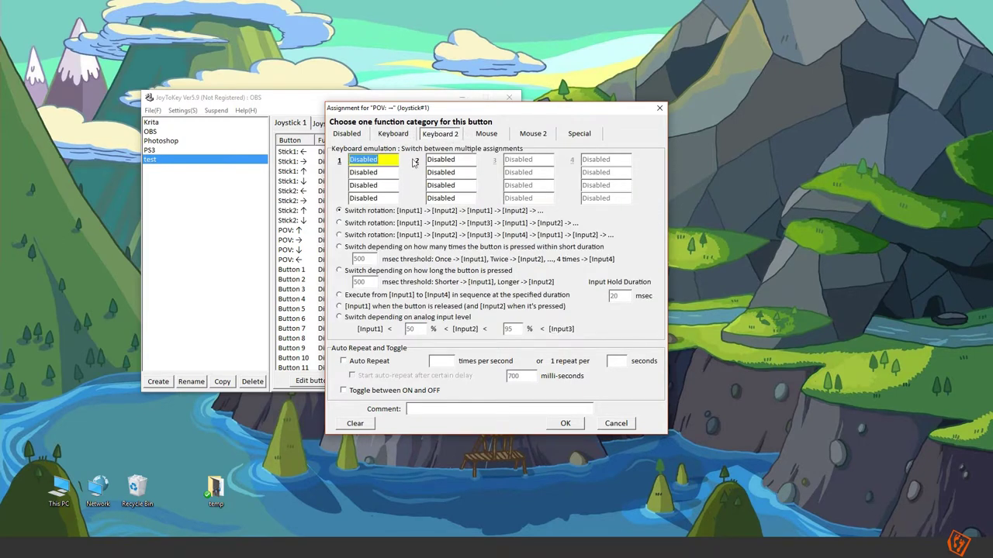
pyautogui.click(388, 217)
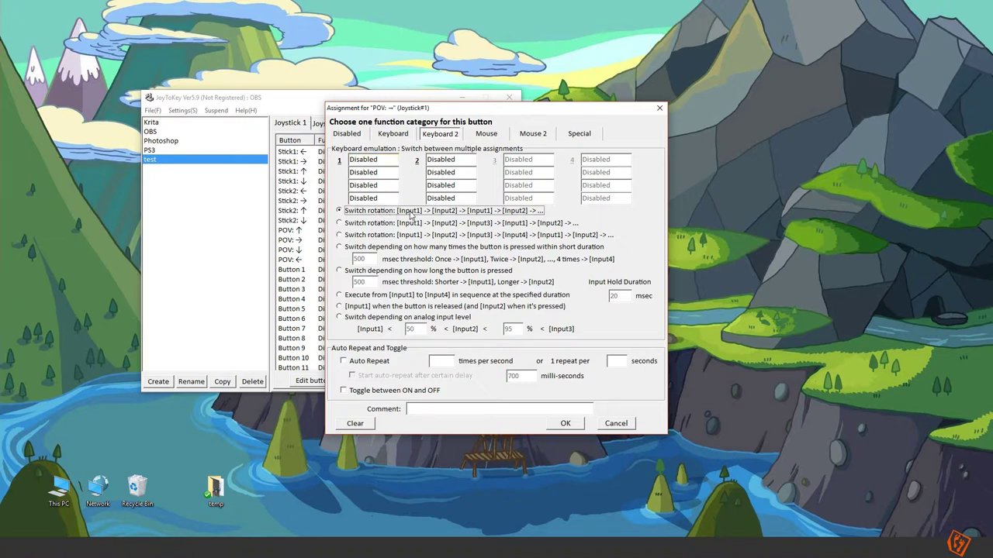
pyautogui.click(389, 161)
pyautogui.press('shift')
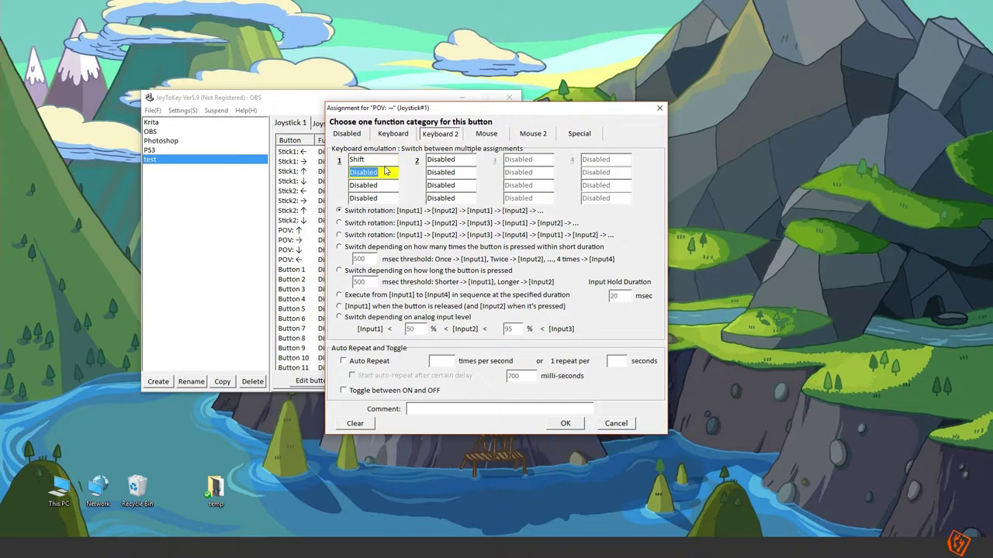
pyautogui.press('a')
pyautogui.click(468, 161)
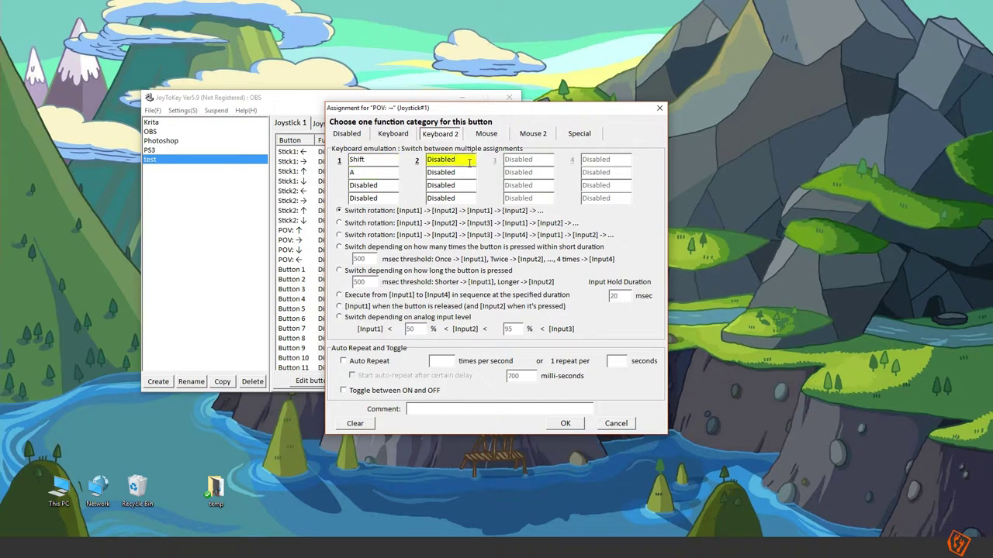
pyautogui.press('b')
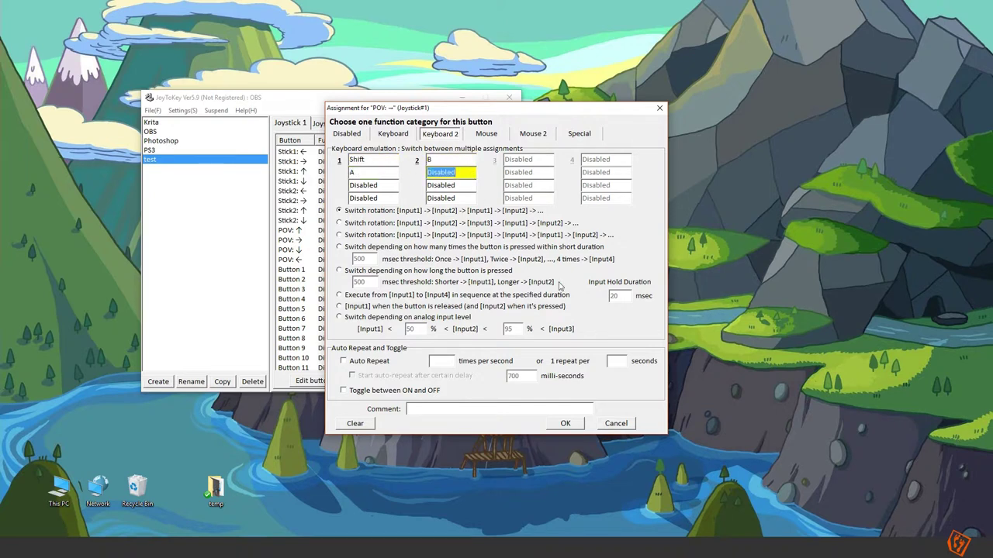
pyautogui.click(579, 425)
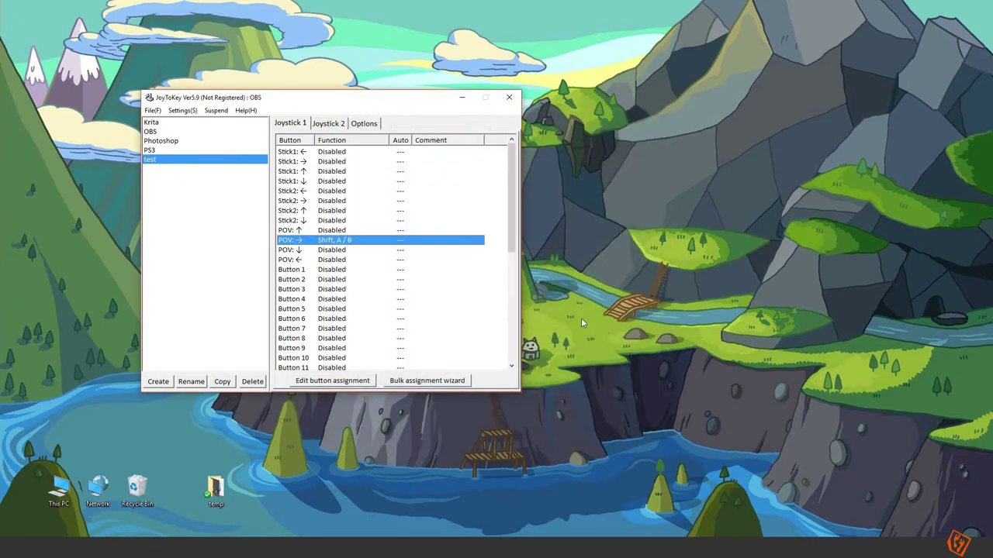
# Open Notepad from search and press POV right repeatedly to type alternating Ab text.
pyautogui.press('super')
pyautogui.write('note')
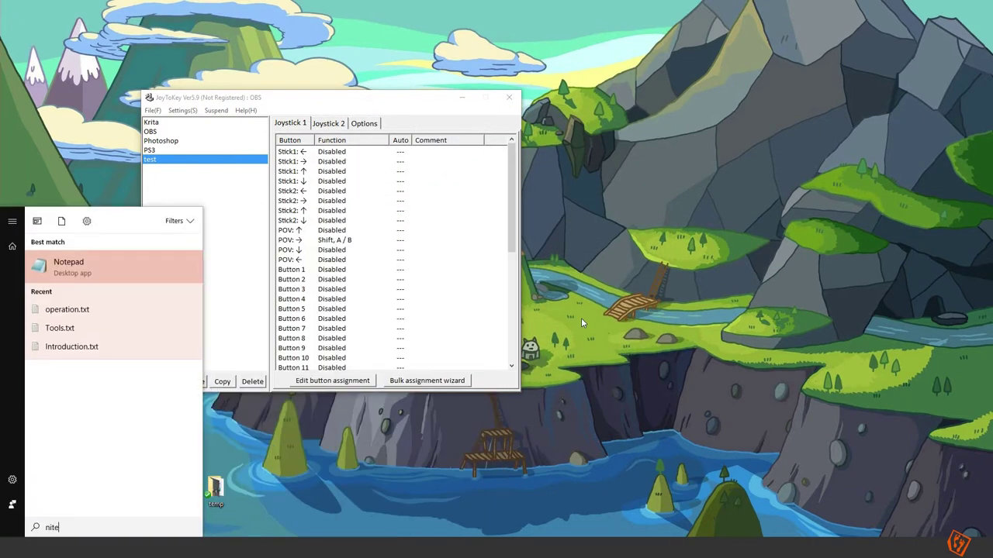
pyautogui.press('Return')
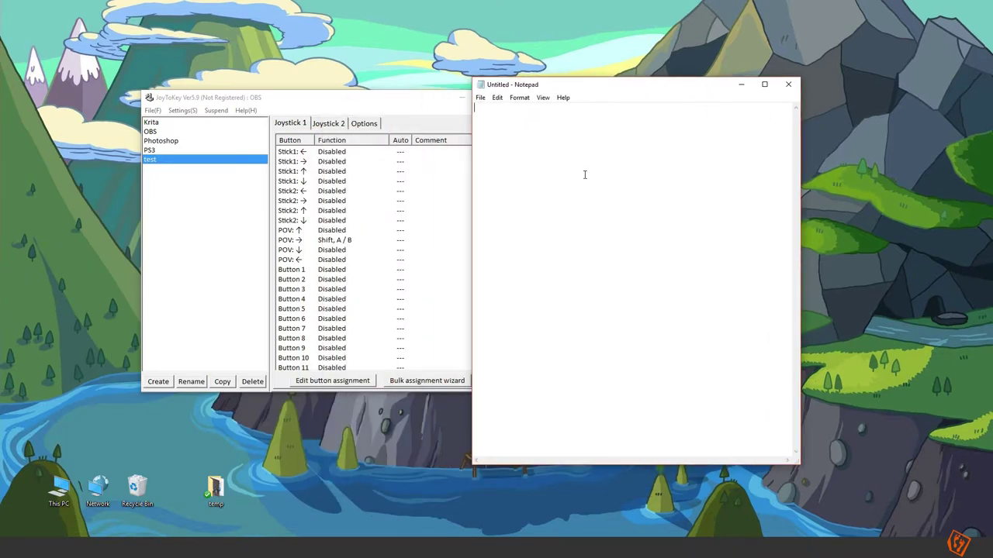
pyautogui.write('AbAb')
# Turn on auto repeat for POV right at 10 per second, changing the start delay from 700 to 500 ms.
pyautogui.doubleClick(346, 241)
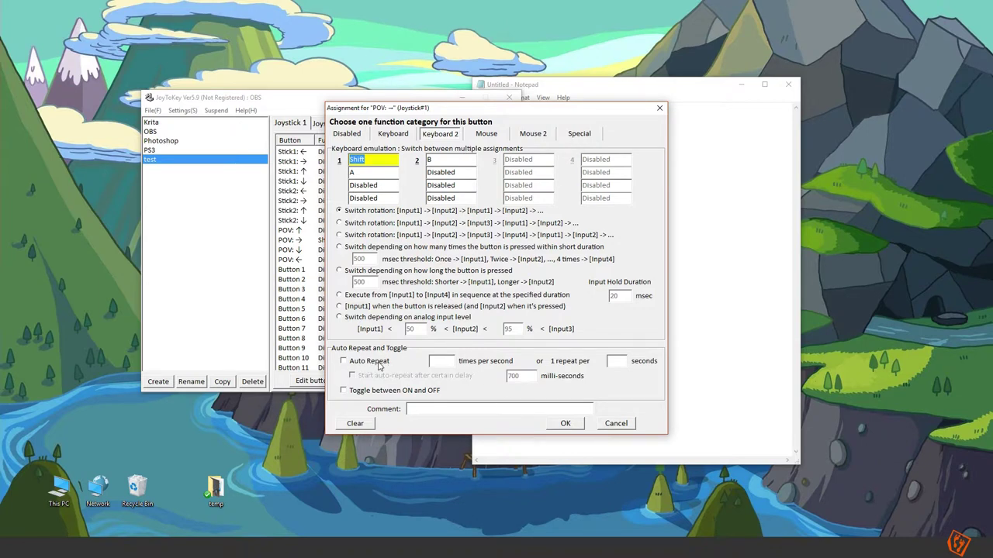
pyautogui.click(380, 363)
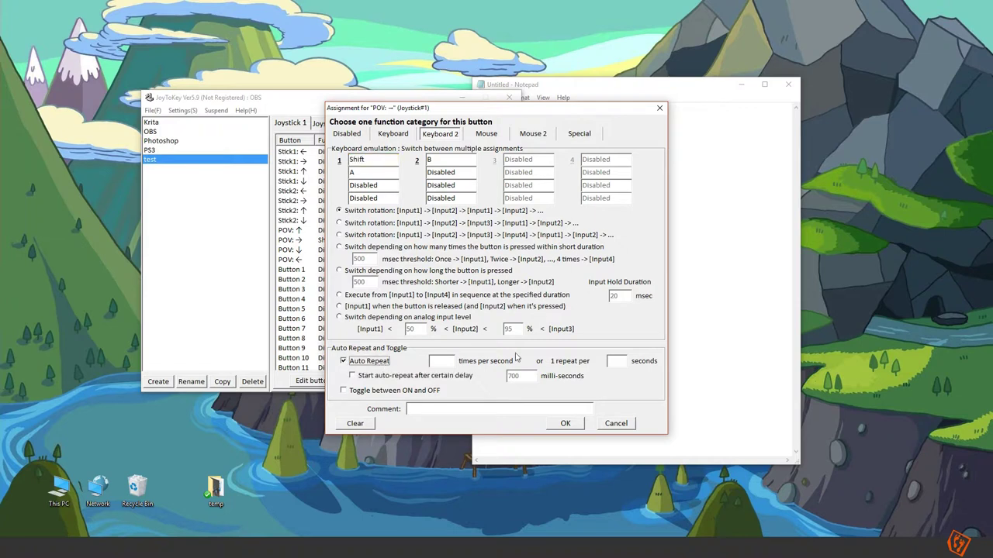
pyautogui.click(446, 362)
pyautogui.write('10')
pyautogui.click(404, 380)
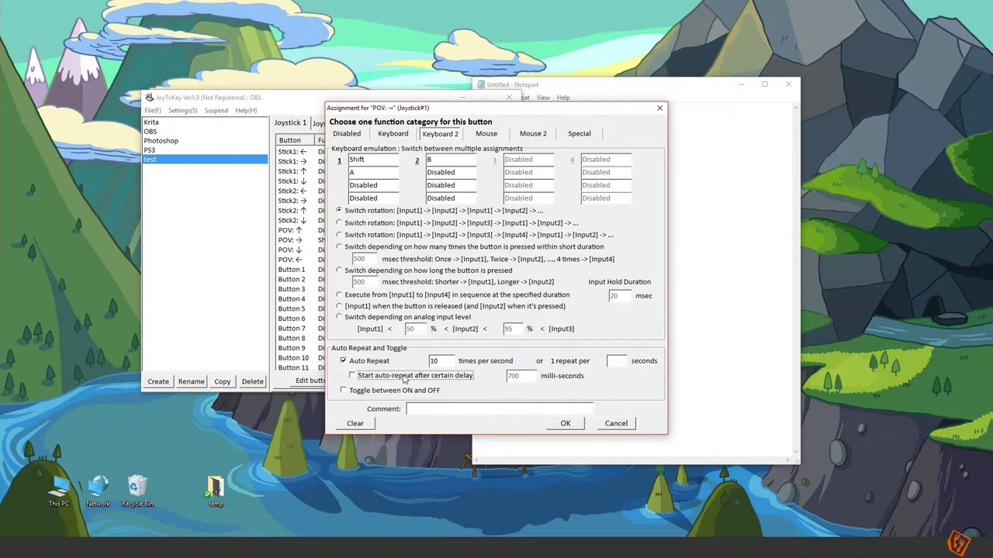
pyautogui.doubleClick(525, 377)
pyautogui.write('500')
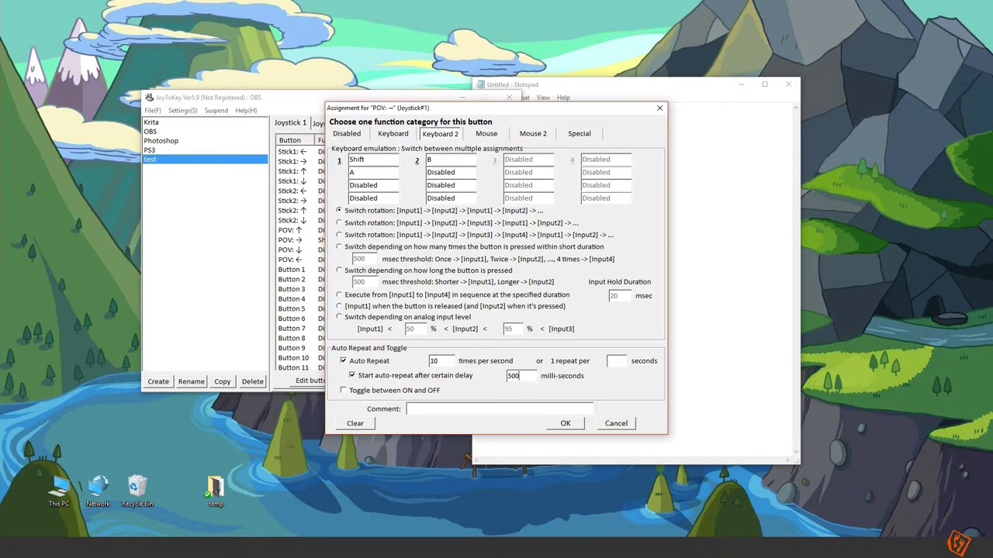
pyautogui.click(565, 426)
# Fill a new Notepad line with auto-repeated AbAb text, then show JoyToKey's test profile.
pyautogui.click(589, 203)
pyautogui.write('AbAb')
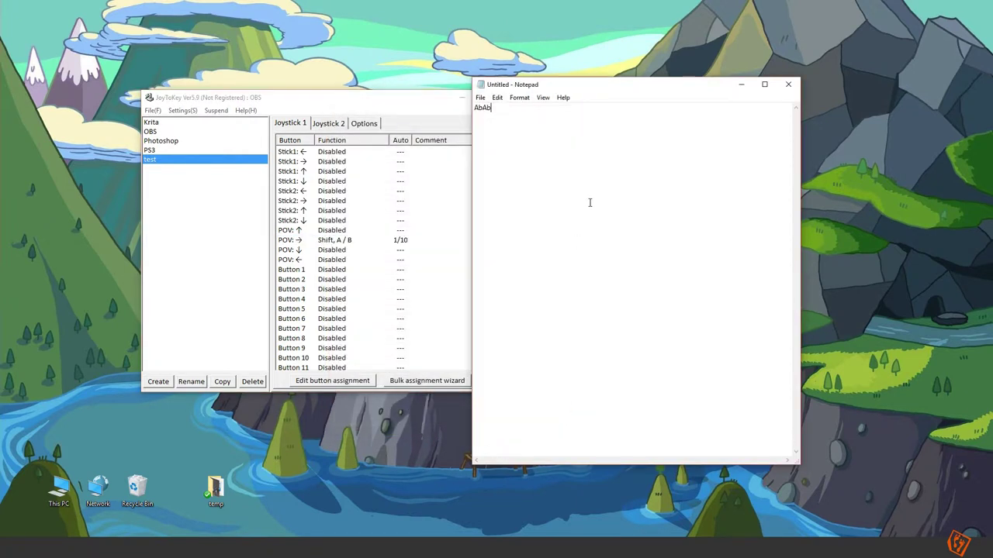
pyautogui.press('Return')
pyautogui.write('AbAbAbAbAbAbAbAbAbAbAbAbAbAbAbAbAbAbA')
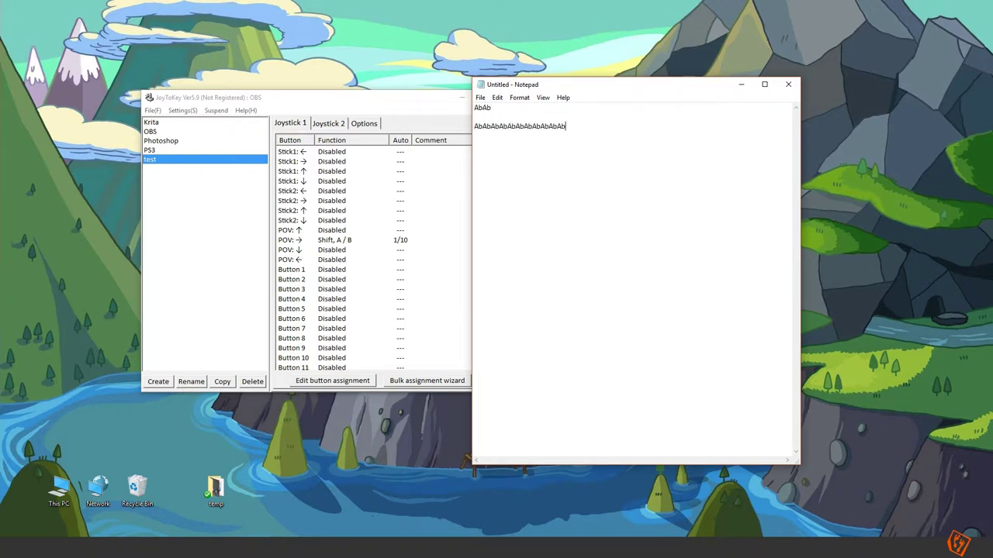
pyautogui.write('bAbAbAbAbAbAbAbA')
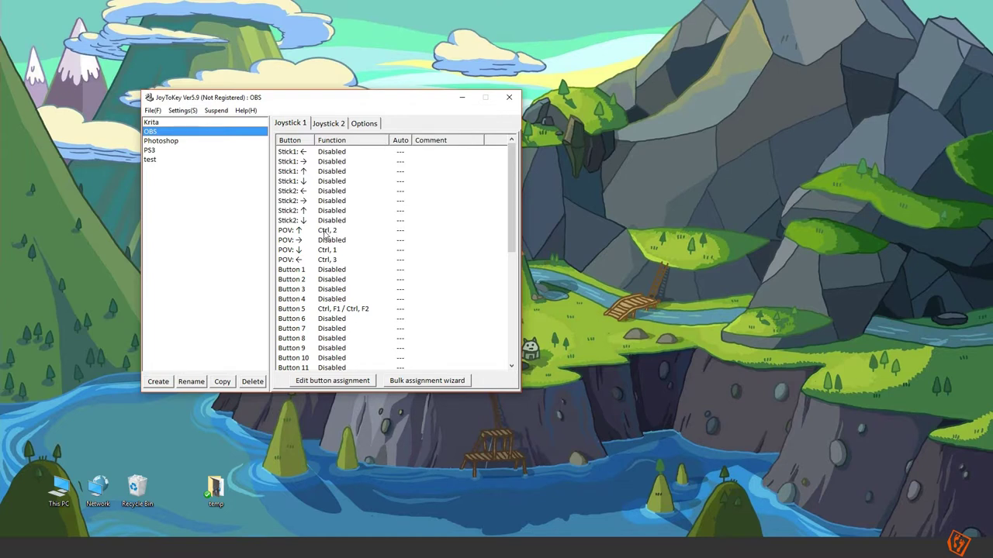
pyautogui.click(207, 166)
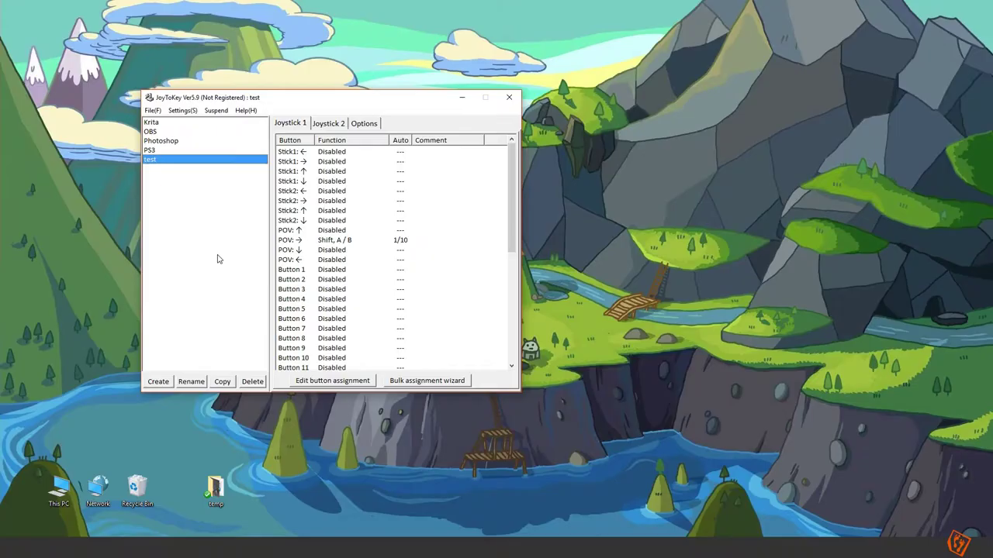
# Select the Stick1 up and Stick2 up rows in the test profile's Joystick 1 list.
pyautogui.click(342, 172)
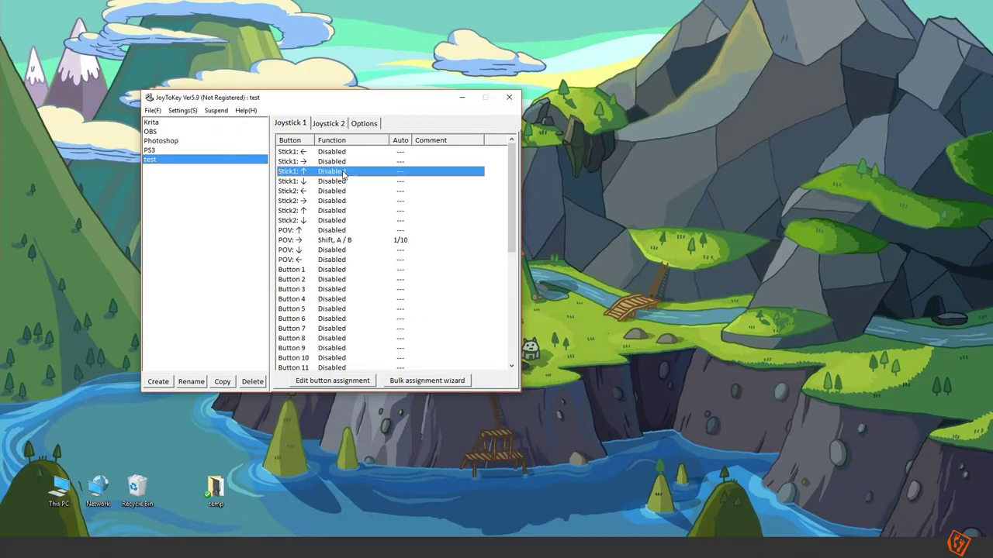
pyautogui.click(336, 212)
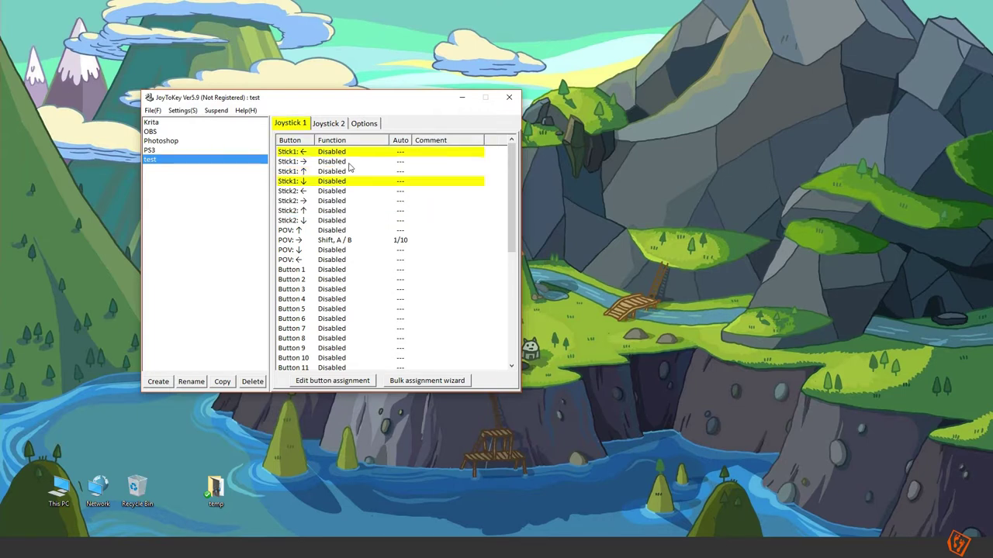
# Under Options > Configure, drag the advanced per-device analog threshold slider to 100%.
pyautogui.click(365, 124)
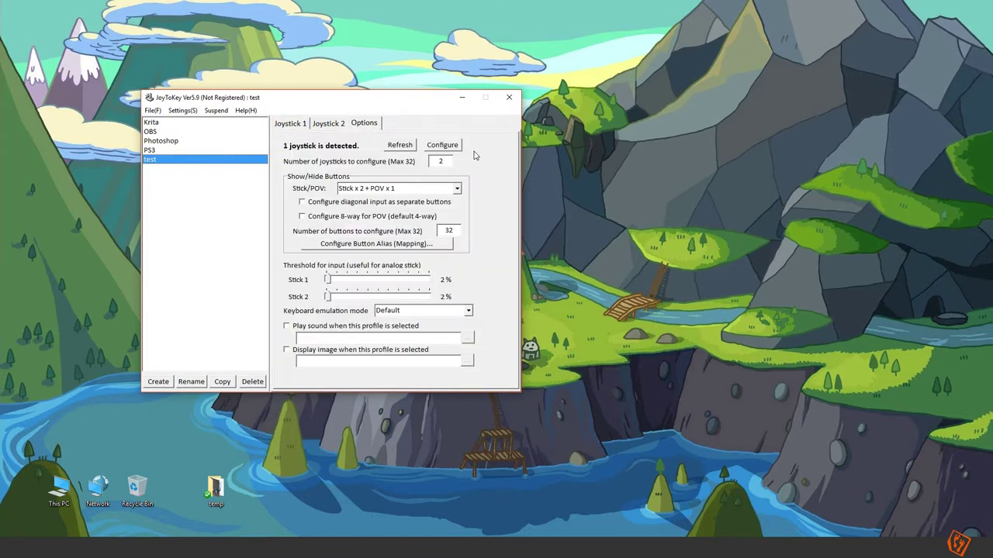
pyautogui.click(443, 147)
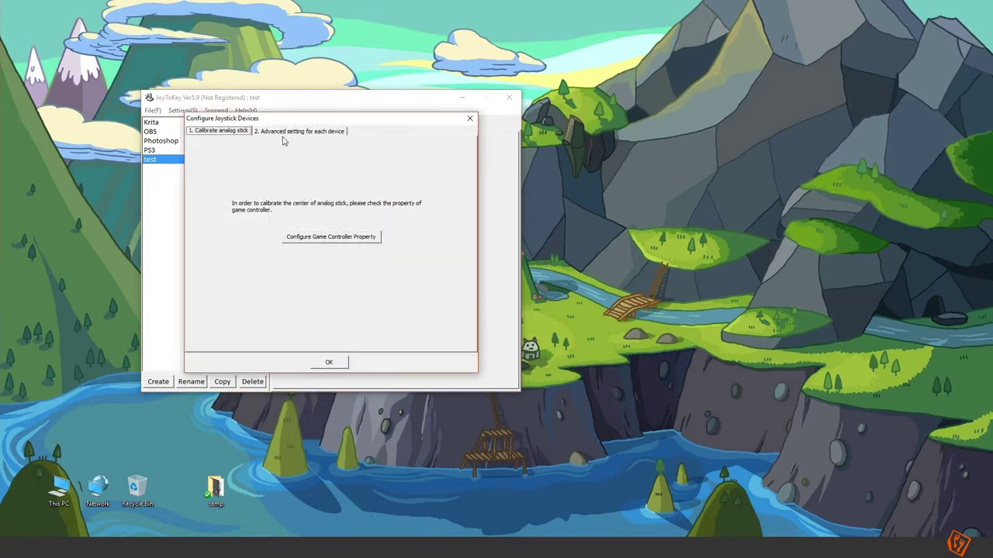
pyautogui.click(294, 133)
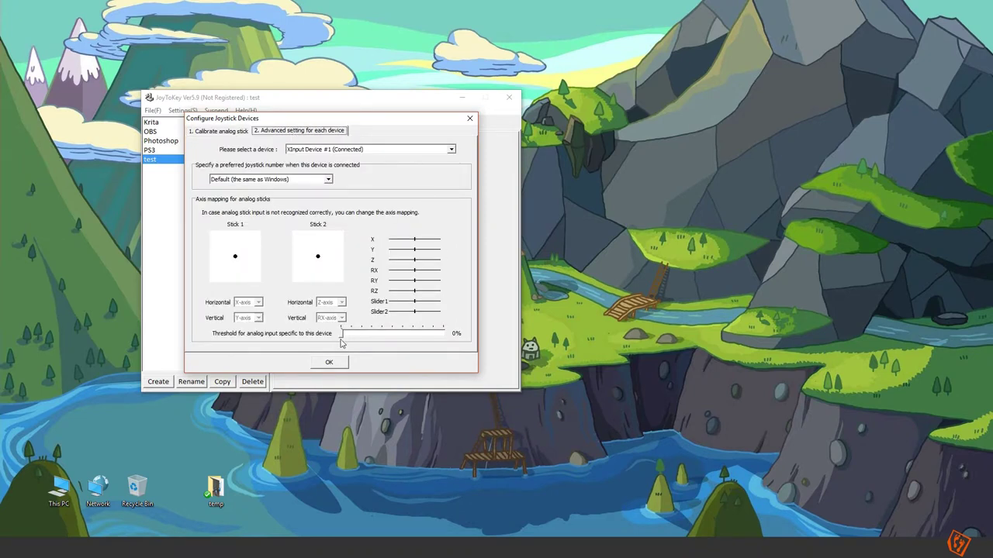
pyautogui.moveTo(342, 334); pyautogui.dragTo(454, 336)
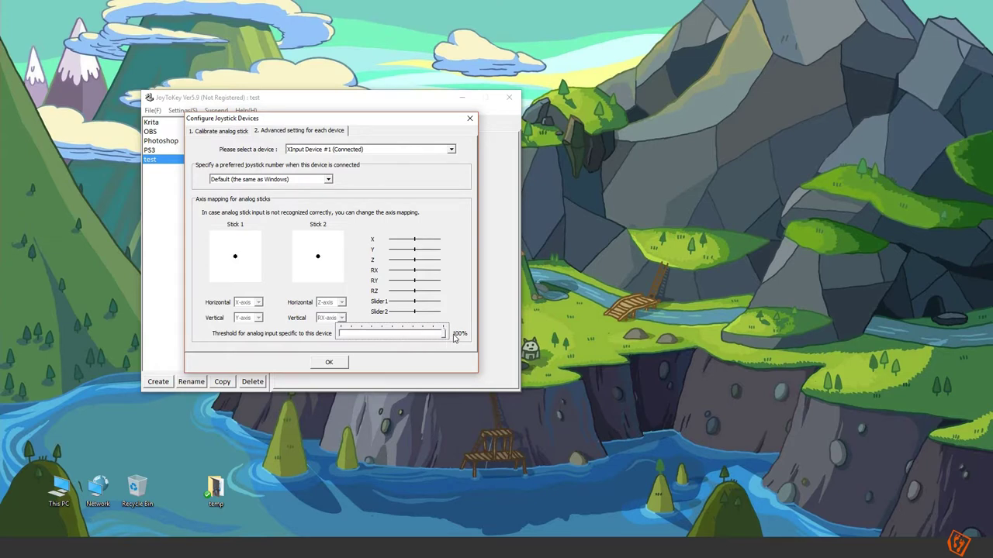
pyautogui.click(326, 363)
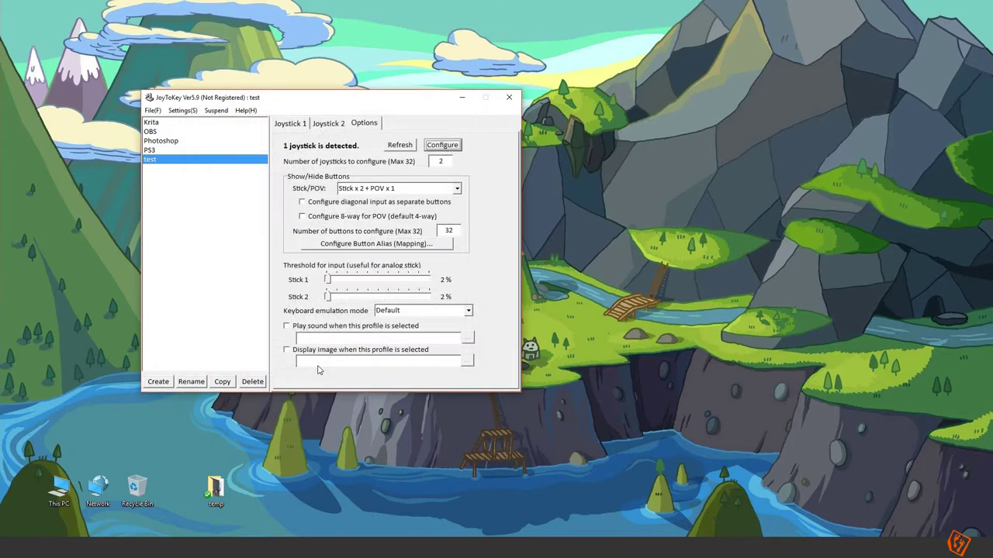
# Back on Joystick 1, select the Stick1 right and Stick2 left rows, then view the OBS profile.
pyautogui.click(290, 123)
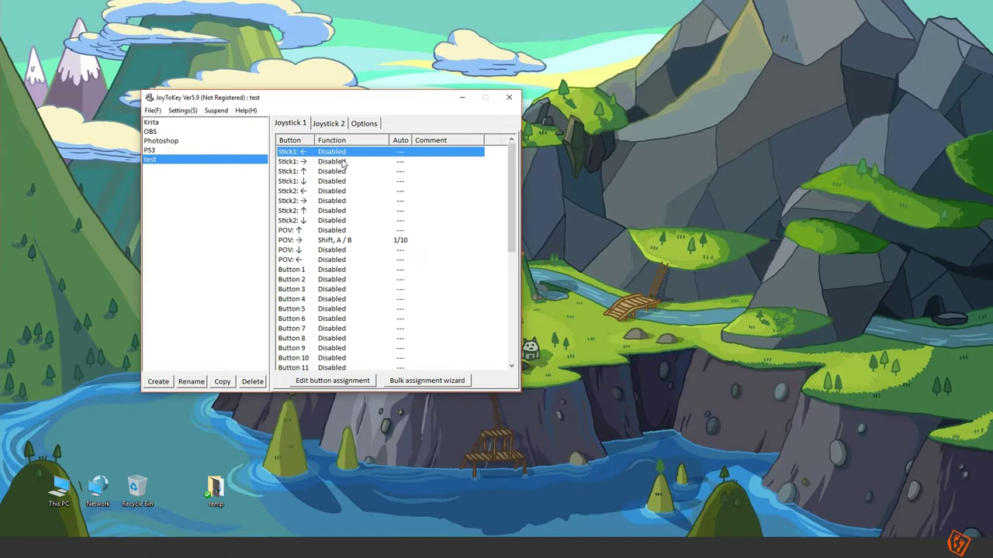
pyautogui.click(346, 162)
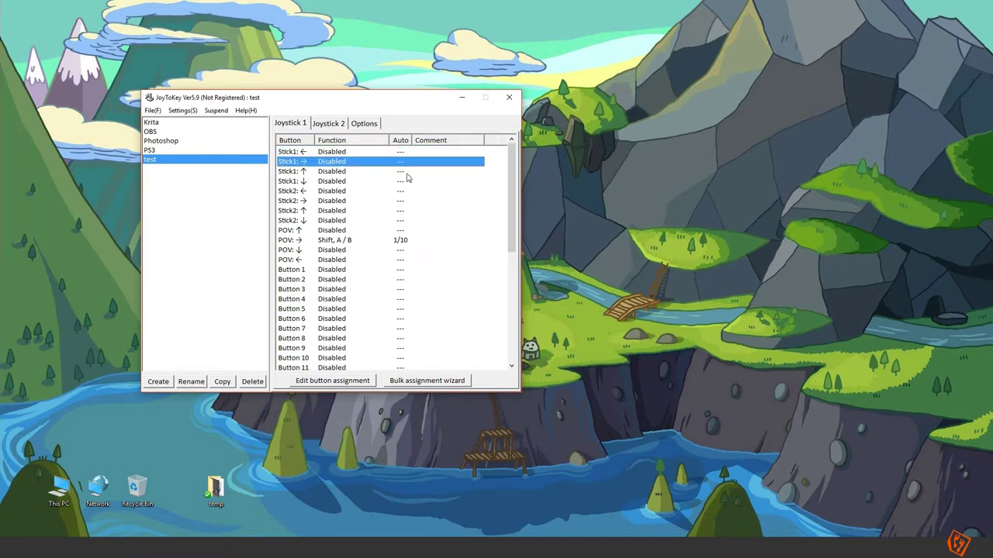
pyautogui.click(395, 191)
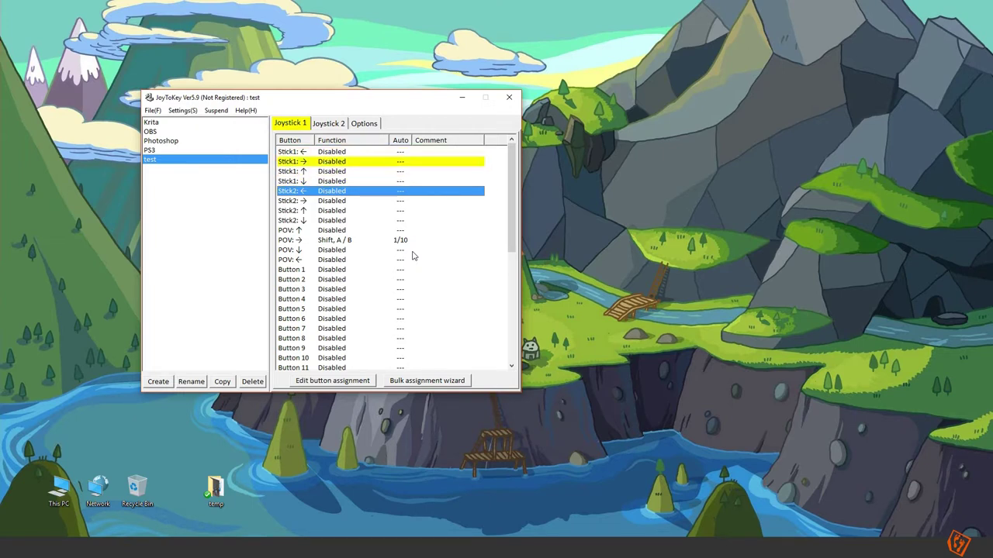
pyautogui.click(155, 131)
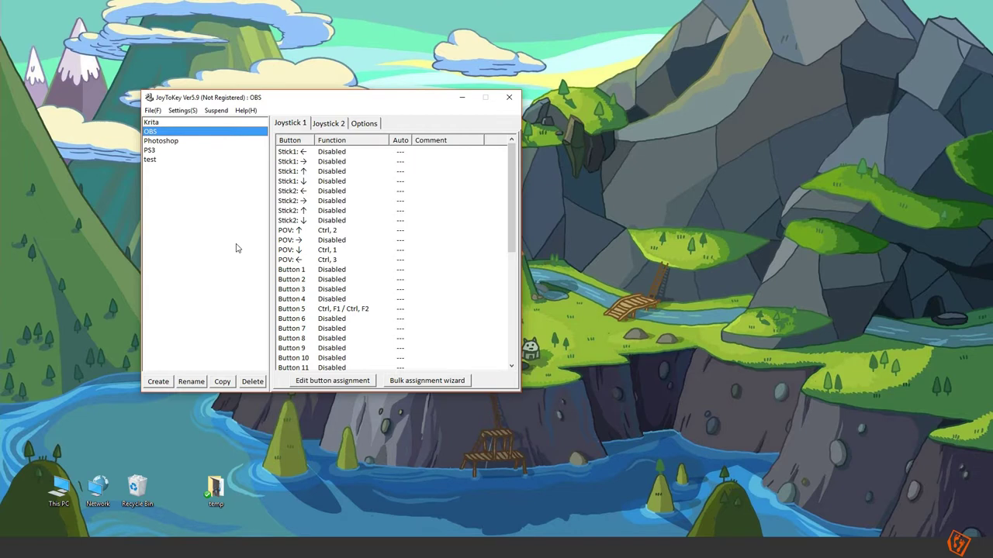
# Look over the Krita profile, return to OBS, and bring the Krita window forward.
pyautogui.click(168, 124)
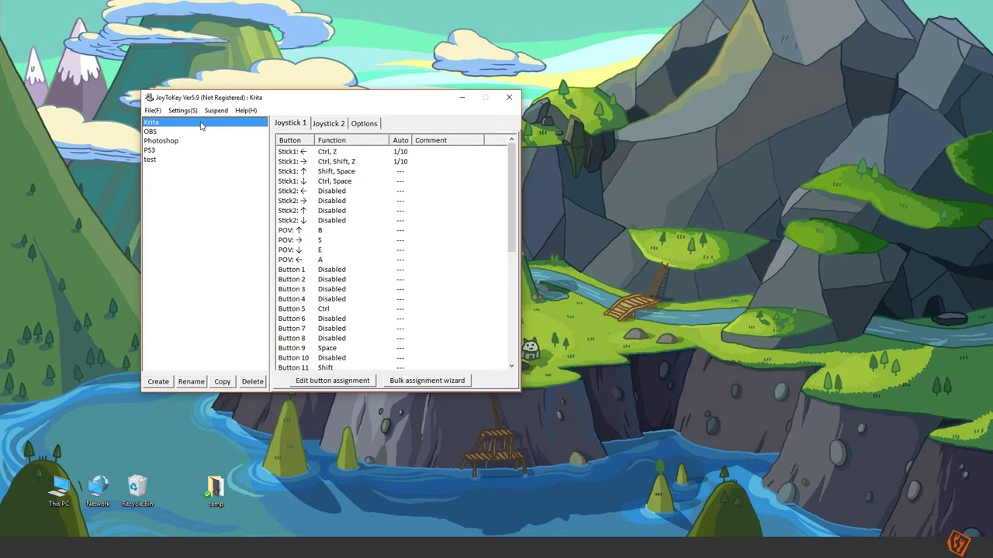
pyautogui.press('Down')
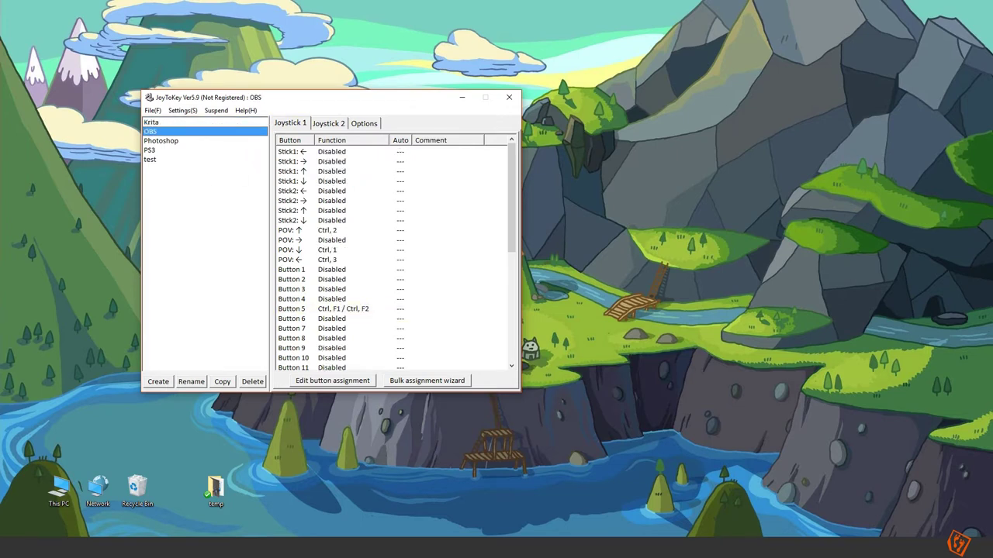
pyautogui.click(276, 512)
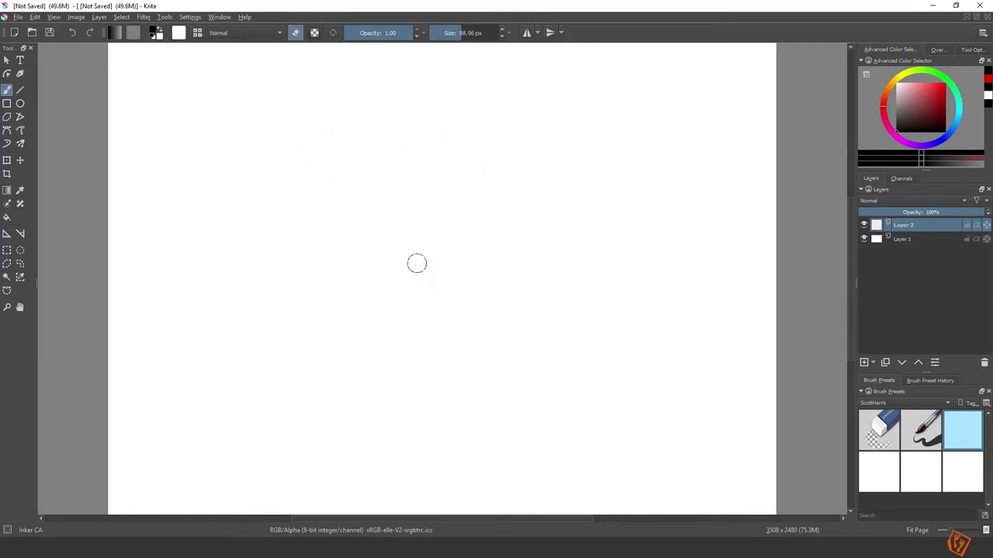
pyautogui.moveTo(479, 223)
pyautogui.mouseDown()
pyautogui.moveTo(485, 330)
pyautogui.moveTo(603, 414)
pyautogui.moveTo(543, 232)
pyautogui.mouseUp()
pyautogui.press('Delete')
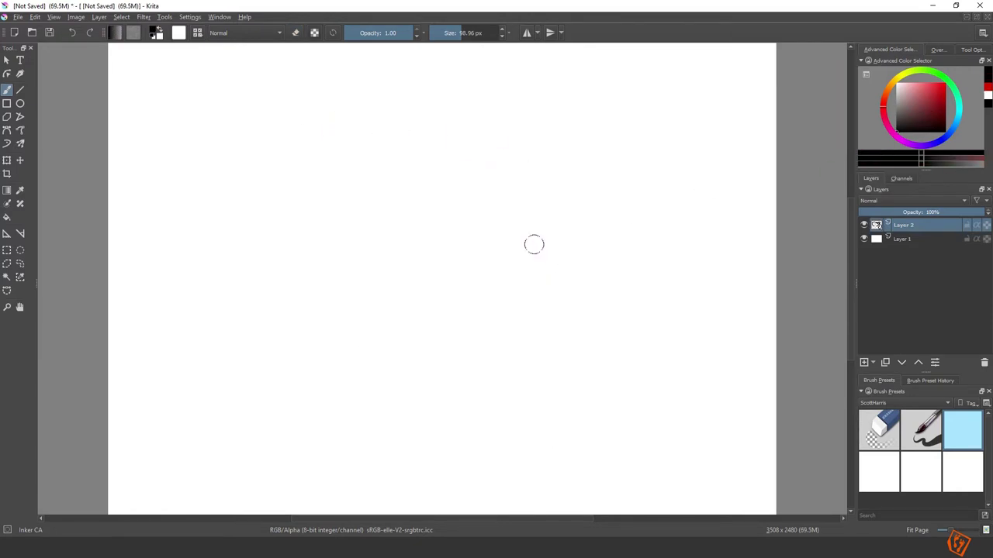
pyautogui.hotkey('ctrl', 'z')
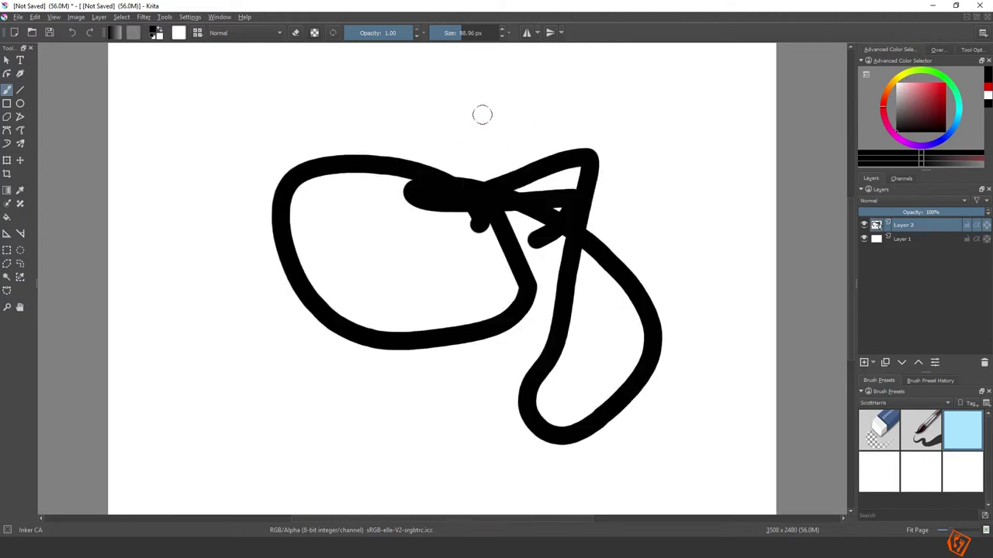
pyautogui.moveTo(481, 113); pyautogui.dragTo(443, 438)
pyautogui.moveTo(148, 159); pyautogui.dragTo(532, 373)
pyautogui.moveTo(299, 147); pyautogui.dragTo(636, 358)
pyautogui.moveTo(648, 122)
pyautogui.mouseDown()
pyautogui.moveTo(657, 93)
pyautogui.moveTo(553, 409)
pyautogui.mouseUp()
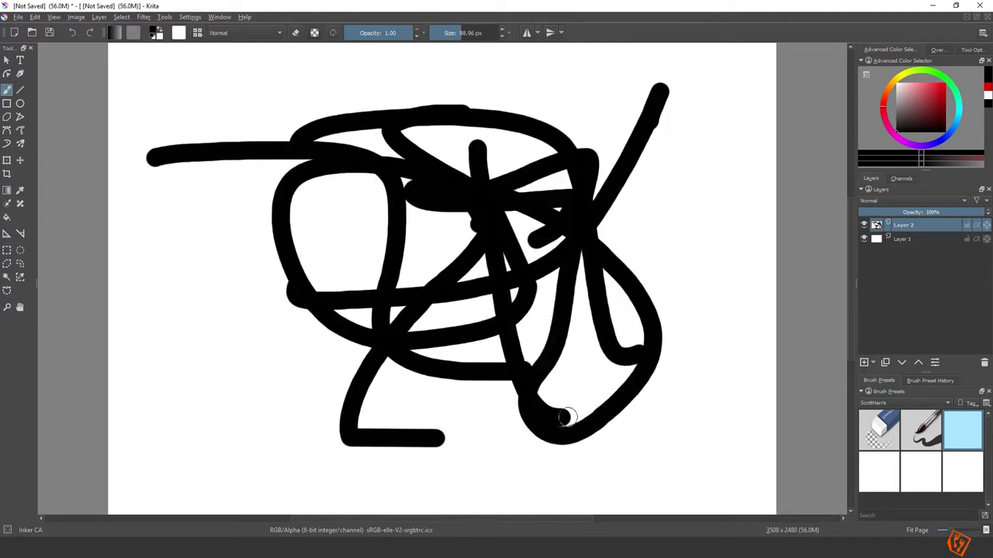
pyautogui.hotkey('ctrl', 'z')
pyautogui.hotkey('ctrl', 'z')
pyautogui.hotkey('ctrl', 'z')
pyautogui.hotkey('ctrl', 'z')
pyautogui.hotkey('ctrl', 'z')
pyautogui.hotkey('ctrl', 'z')
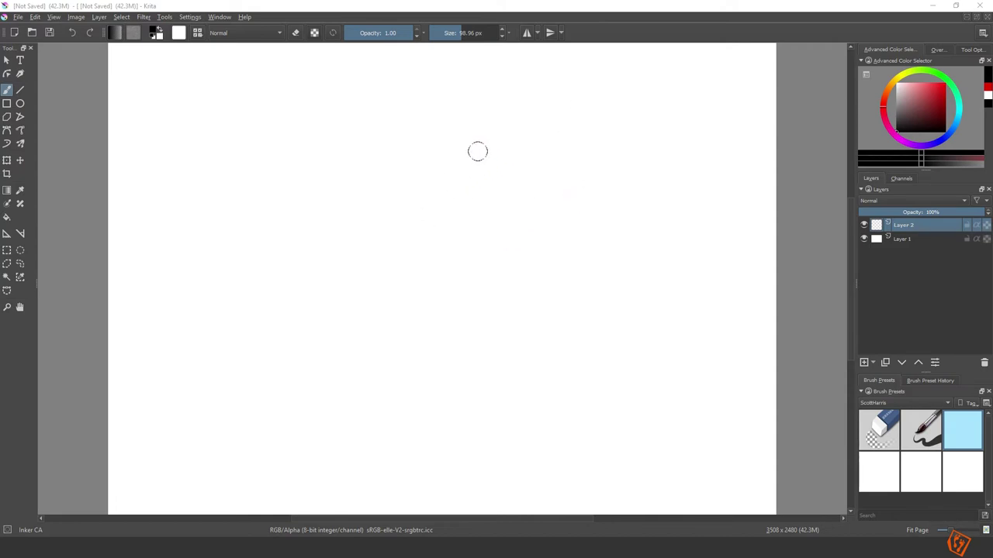
# Swap the paint colour to white and back to black, then enlarge the brush to about 154 px.
pyautogui.press('x')
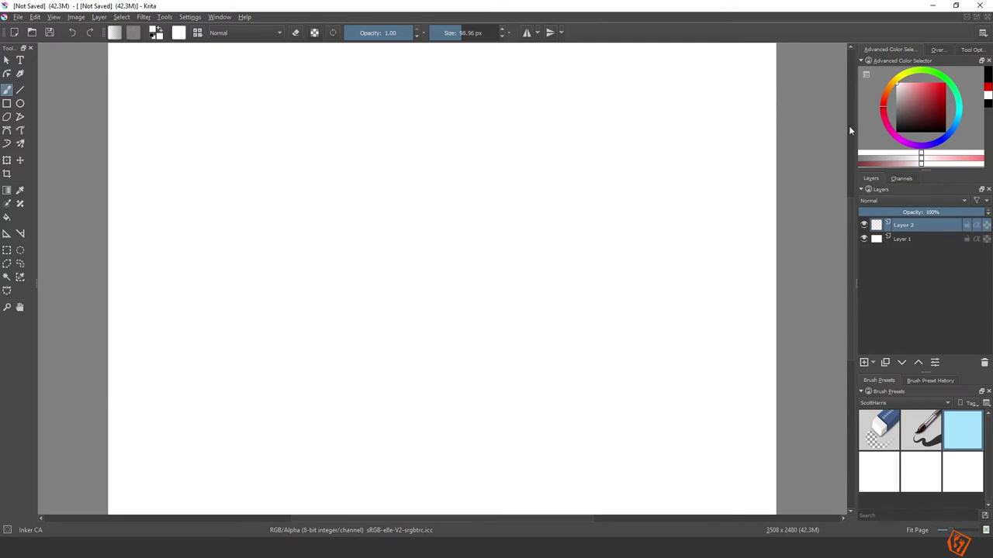
pyautogui.click(896, 130)
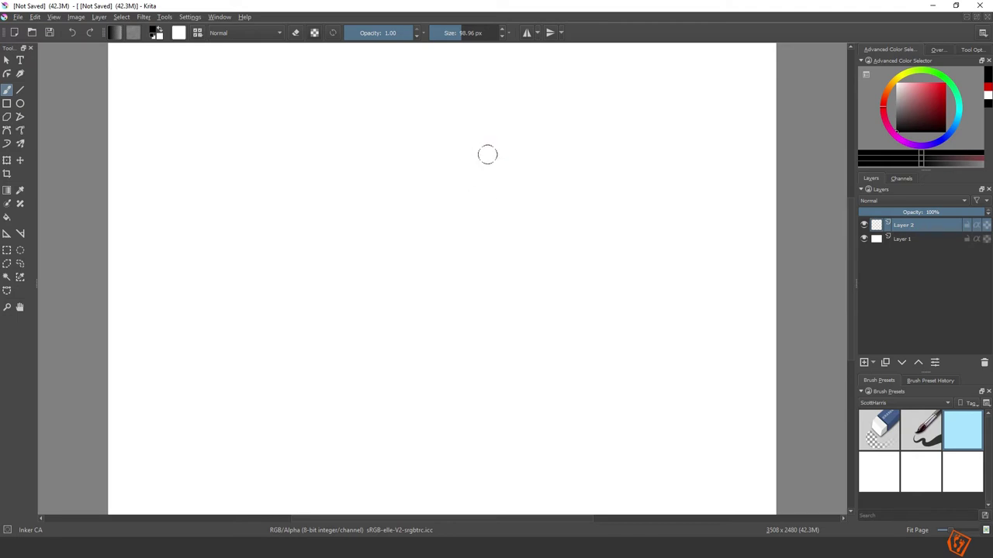
pyautogui.moveTo(487, 154)
pyautogui.mouseDown()
pyautogui.moveTo(535, 165)
pyautogui.moveTo(410, 228)
pyautogui.moveTo(496, 339)
pyautogui.mouseUp()
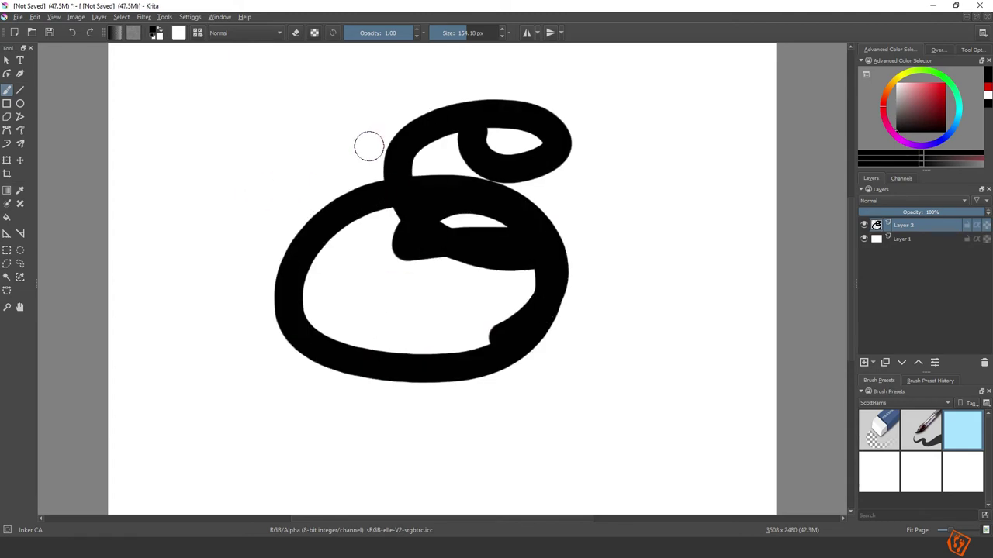
# Erase most of the top loop, then paint a large black scribble over the drawing.
pyautogui.press('e')
pyautogui.moveTo(412, 101)
pyautogui.mouseDown()
pyautogui.moveTo(491, 161)
pyautogui.moveTo(357, 295)
pyautogui.mouseUp()
pyautogui.press('e')
pyautogui.moveTo(260, 124)
pyautogui.mouseDown()
pyautogui.moveTo(570, 301)
pyautogui.moveTo(448, 284)
pyautogui.moveTo(535, 188)
pyautogui.mouseUp()
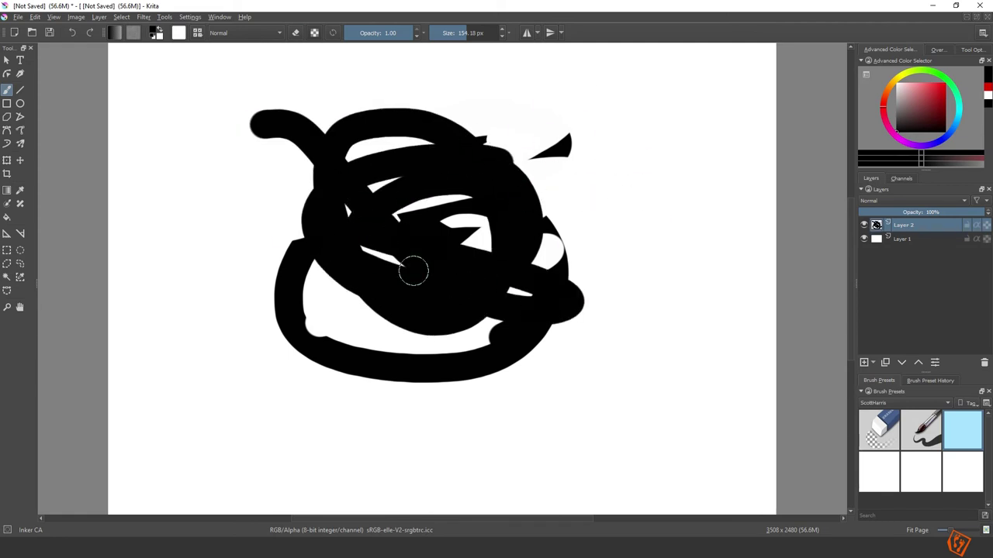
# Move the scribble down and left with a freehand selection, then paint a zigzag on the right.
pyautogui.hotkey('ctrl', 'r')
pyautogui.moveTo(388, 78)
pyautogui.mouseDown()
pyautogui.moveTo(294, 93)
pyautogui.moveTo(518, 423)
pyautogui.moveTo(466, 95)
pyautogui.mouseUp()
pyautogui.hotkey('ctrl', 't')
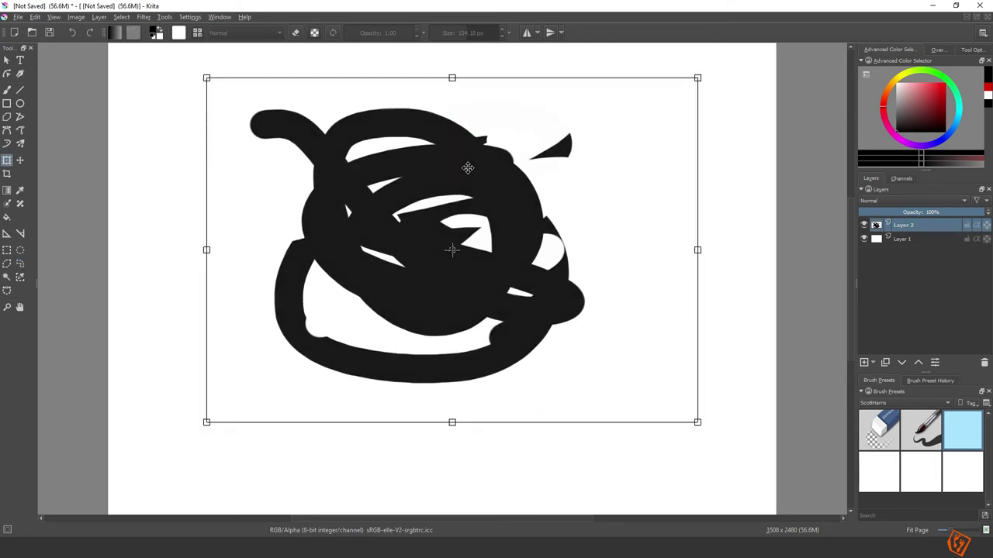
pyautogui.moveTo(536, 186)
pyautogui.mouseDown()
pyautogui.moveTo(479, 284)
pyautogui.moveTo(476, 268)
pyautogui.mouseUp()
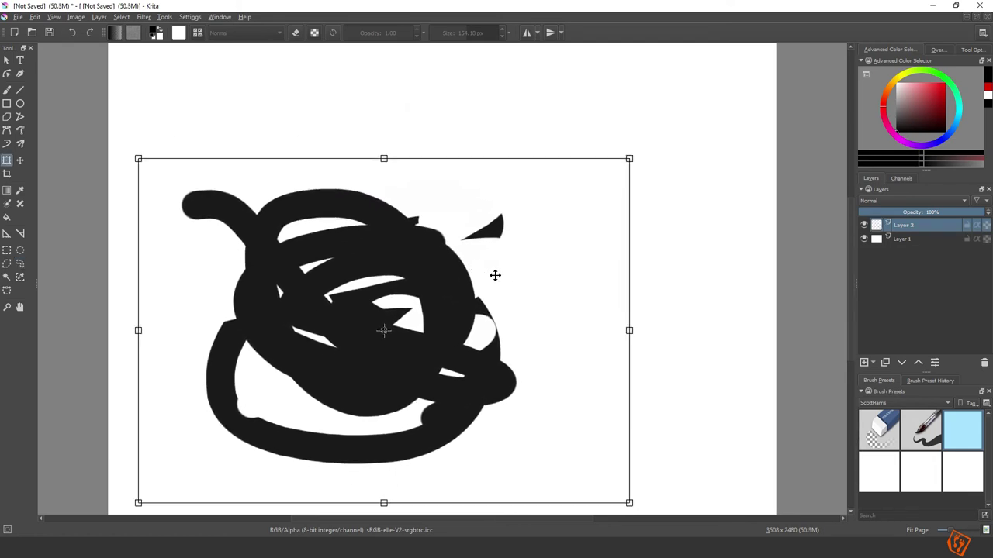
pyautogui.press('Return')
pyautogui.press('b')
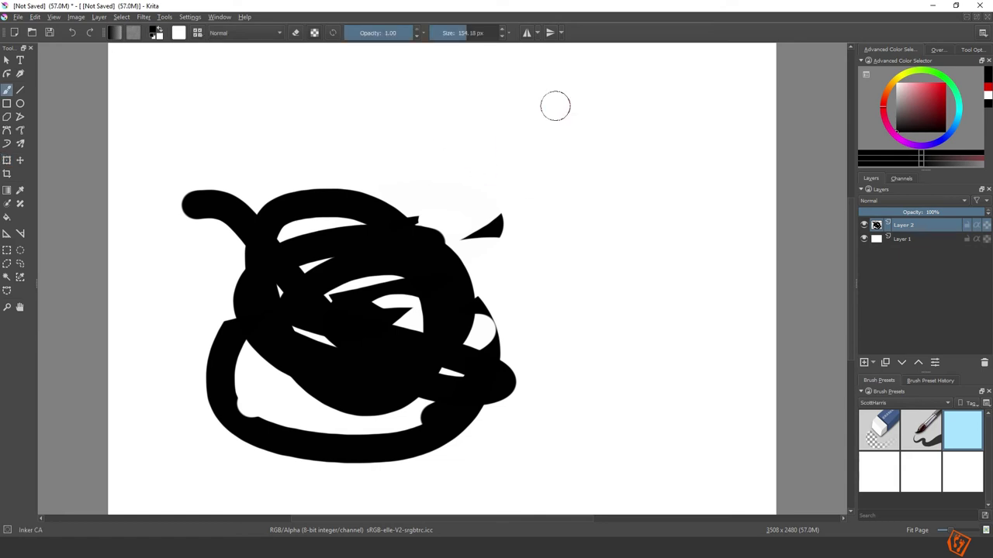
pyautogui.moveTo(446, 134)
pyautogui.mouseDown()
pyautogui.moveTo(613, 217)
pyautogui.moveTo(751, 378)
pyautogui.mouseUp()
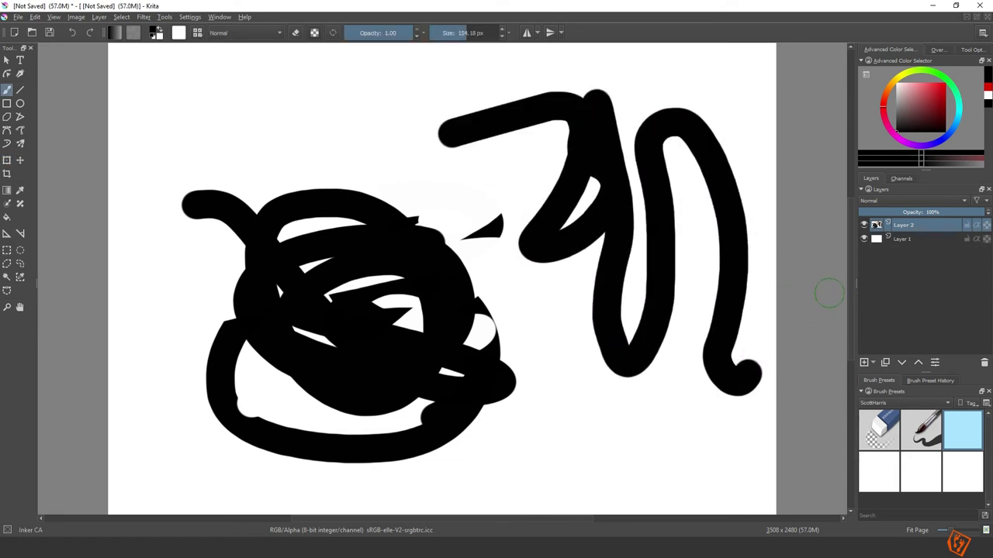